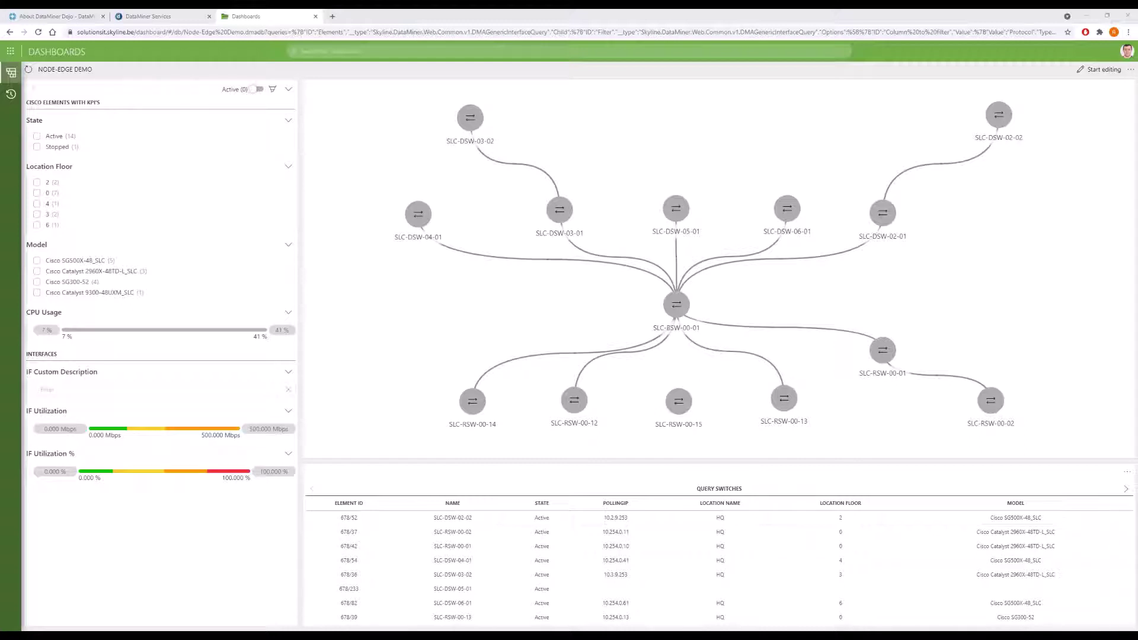
Step: Set the SLC-RSW-00-01 link's slider to Alarm so links show alarm-colored utilization percentages
mouse_move(667, 305)
mouse_move(647, 277)
left_click(746, 331)
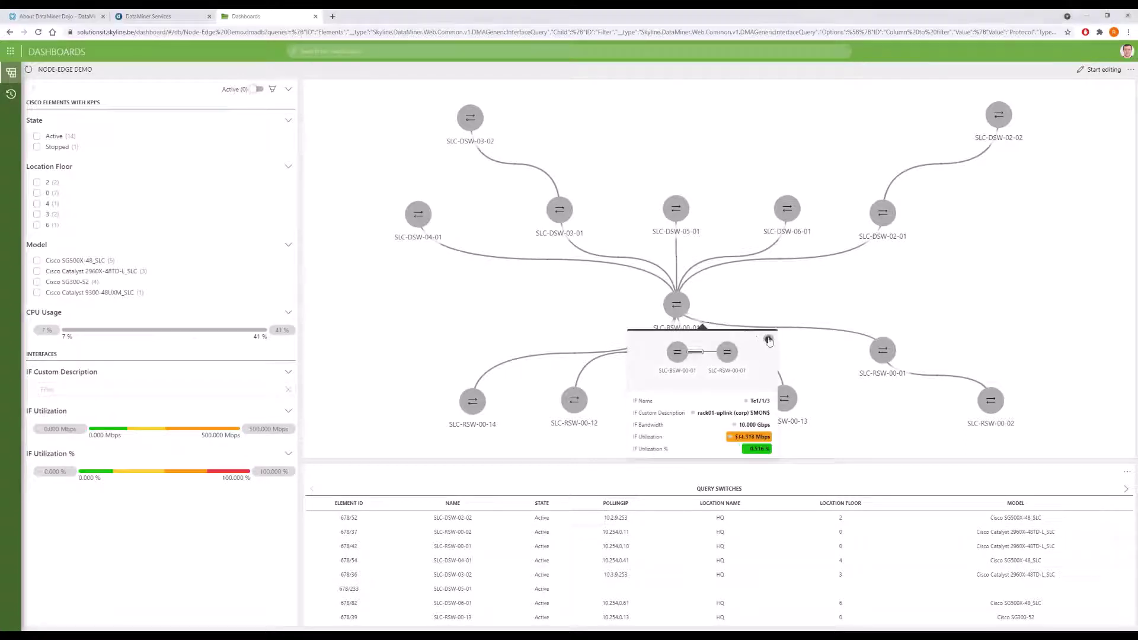
left_click(747, 396)
left_click(920, 282)
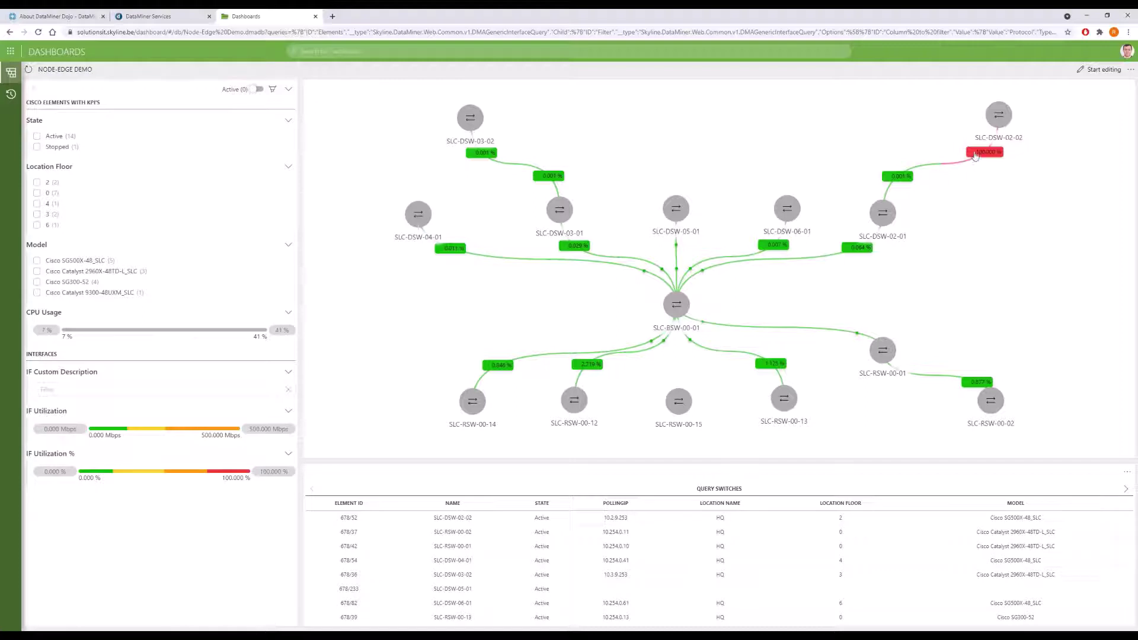
mouse_move(975, 160)
Step: Pin a link's details card and set its slider to Analytical to turn off alarm coloring
mouse_move(858, 335)
left_click(907, 358)
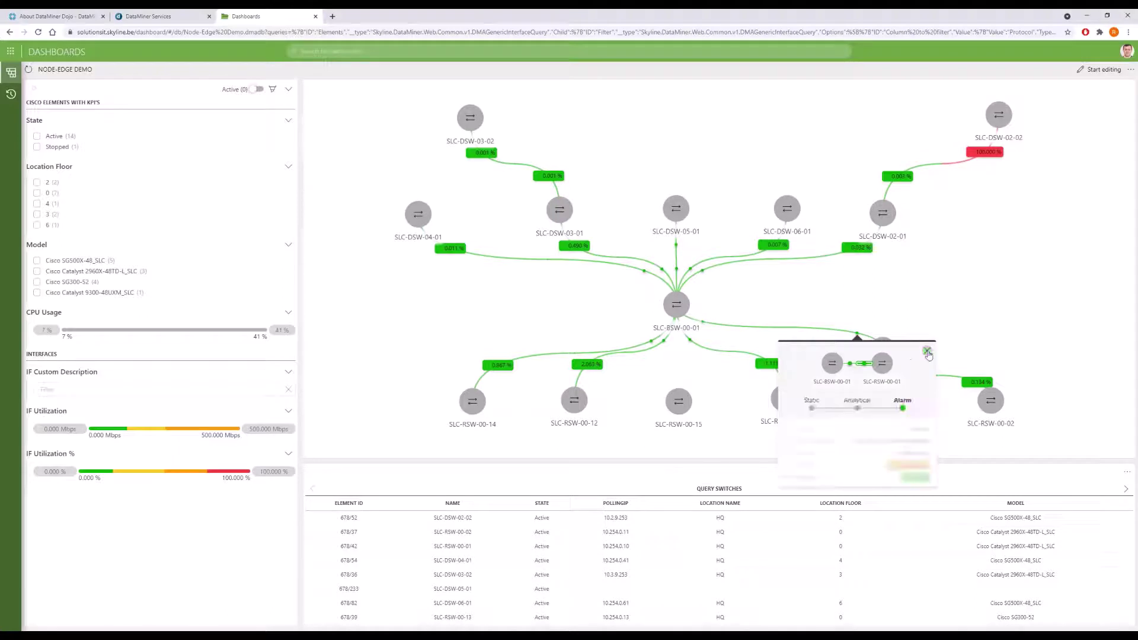
left_click(858, 408)
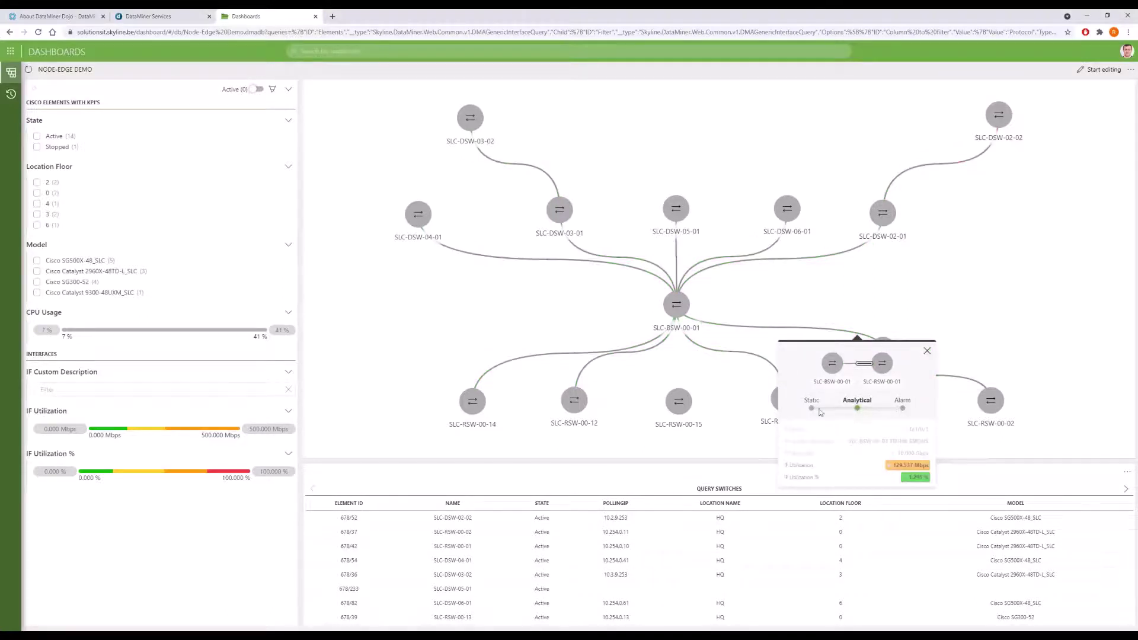
left_click(927, 351)
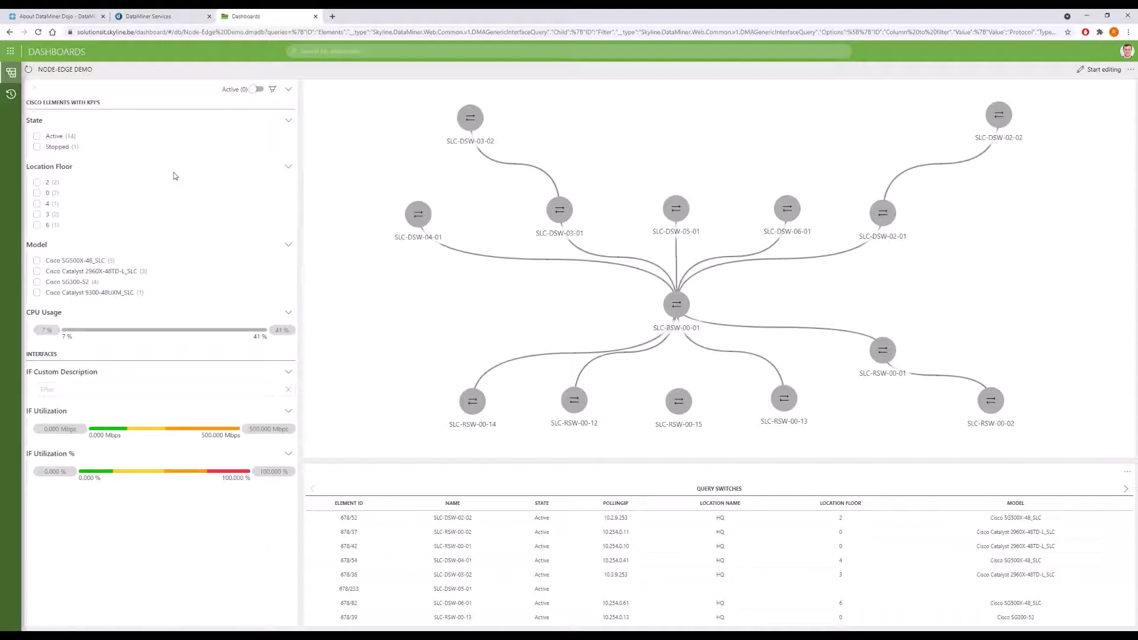
Step: Filter to Floor 0 and the Cisco Catalyst 2960X-48TD-L_SLC model, then clear both filters
left_click(38, 195)
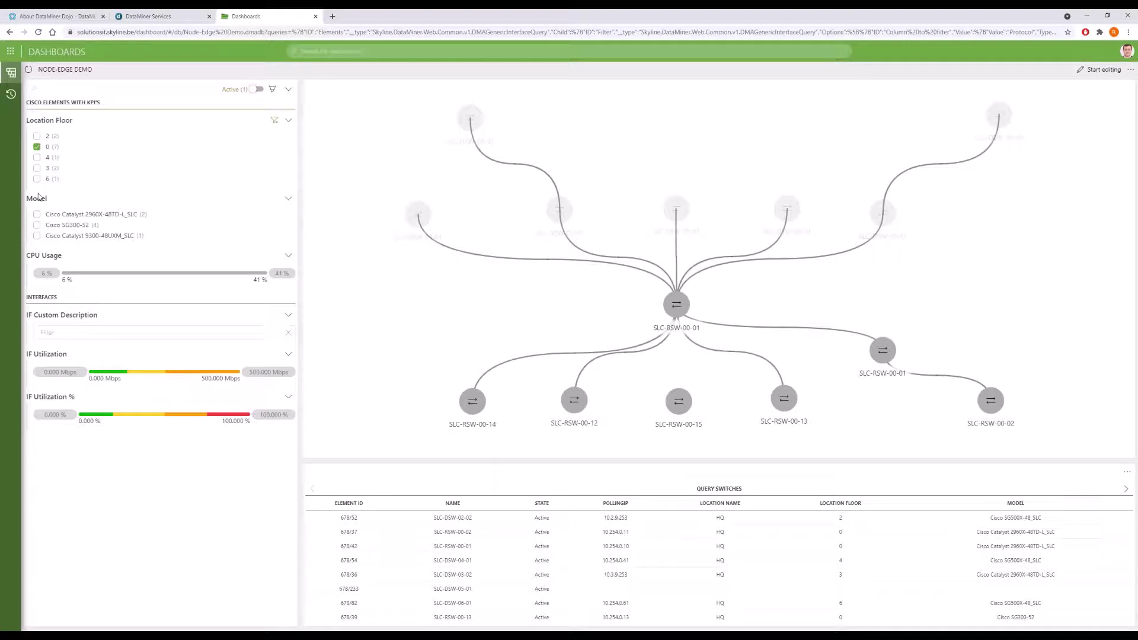
left_click(37, 214)
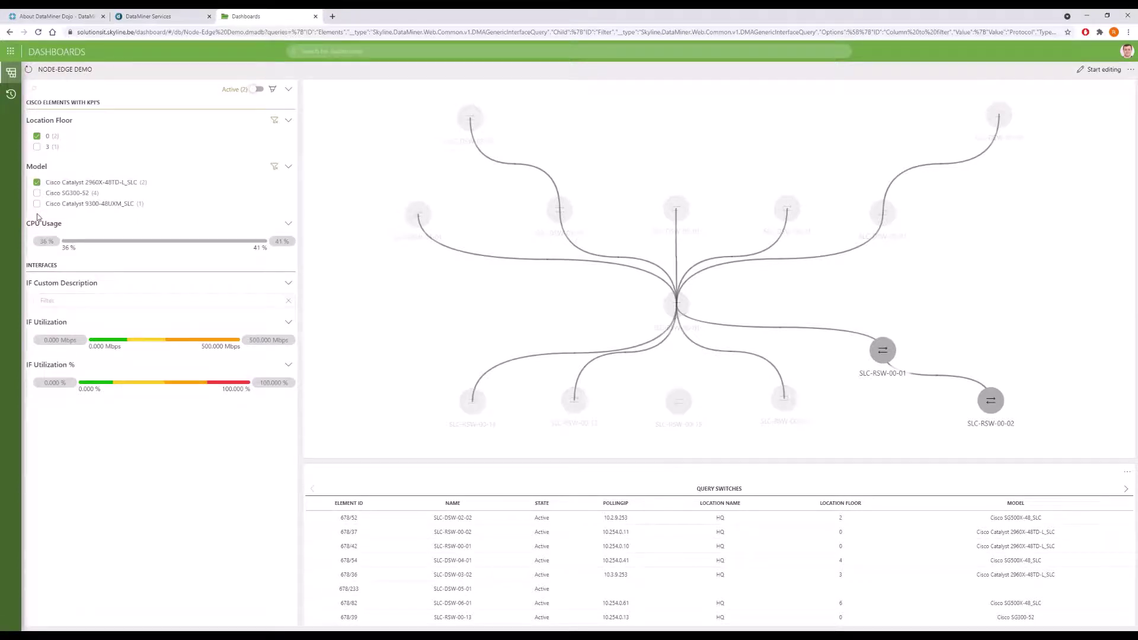
left_click(273, 122)
left_click(274, 166)
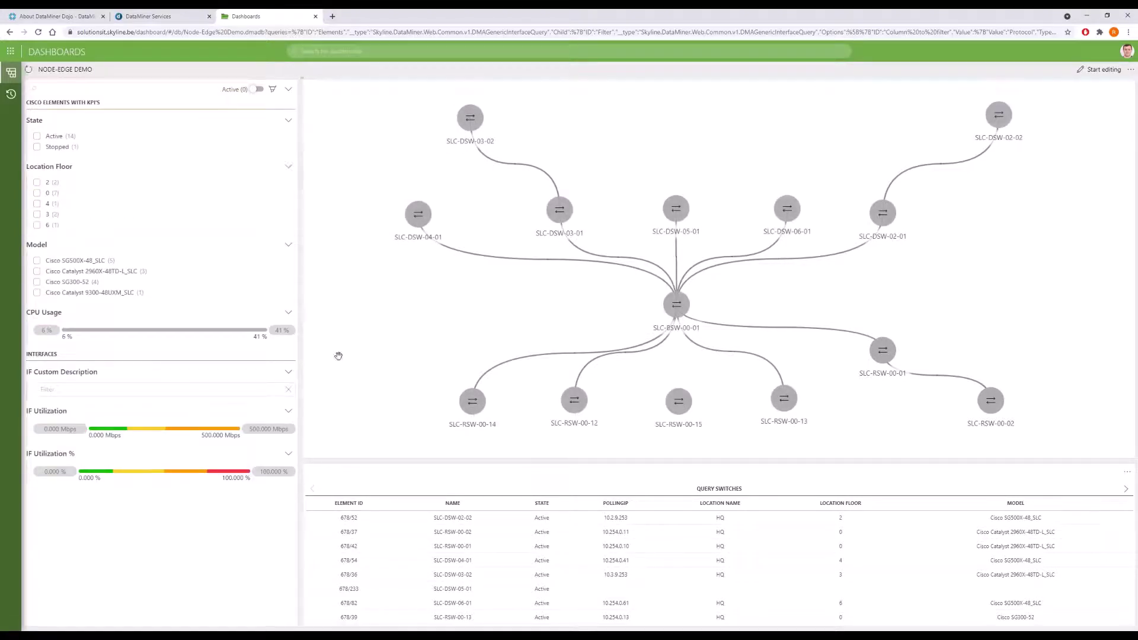
Step: Filter interfaces by IF Custom Description 'uplink', fading all other links
left_click(70, 387)
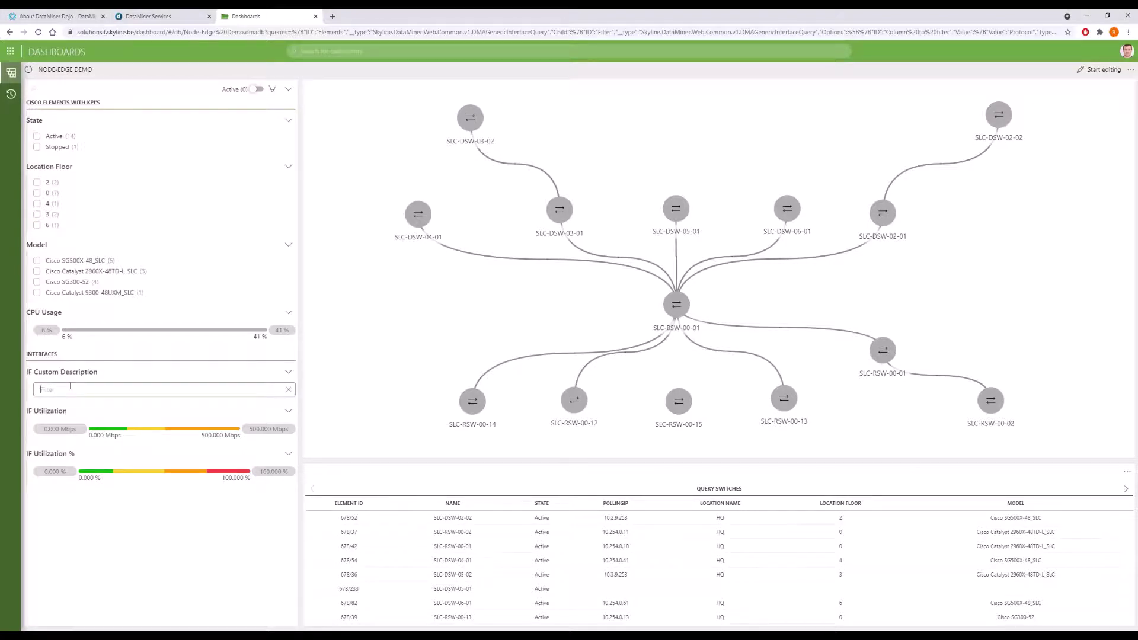
type("uplink")
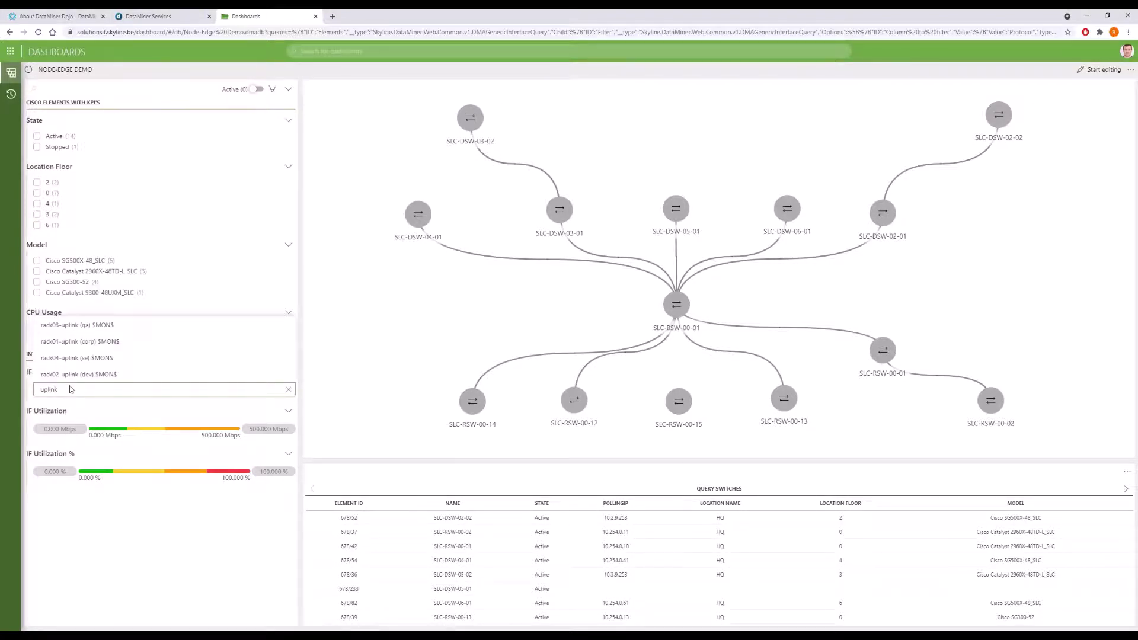
key("Return")
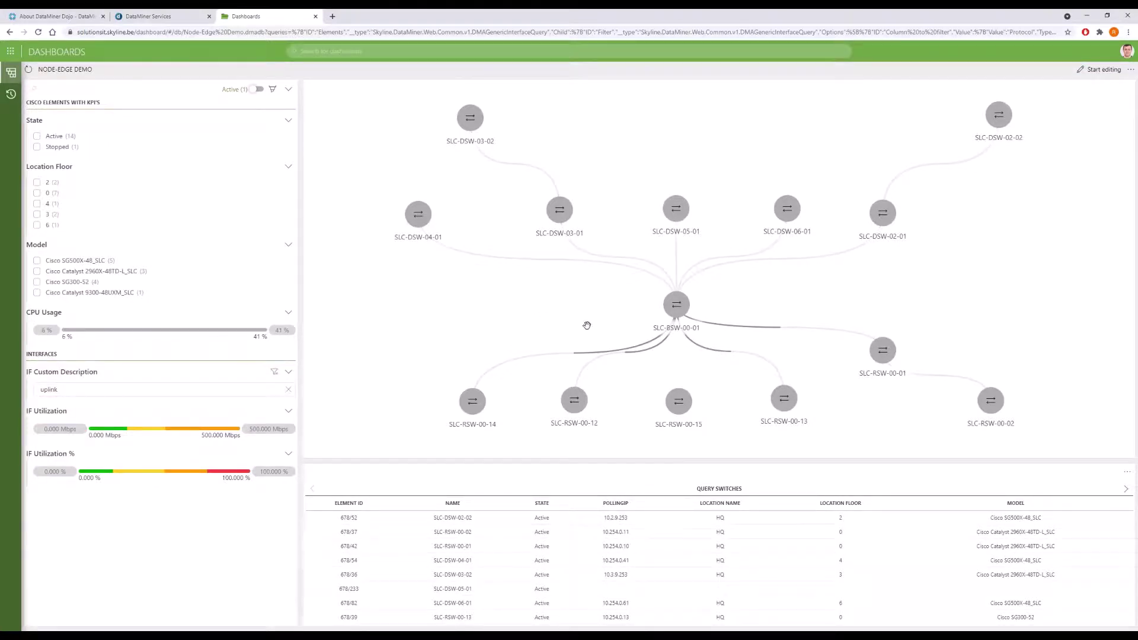
Step: Clear the 'uplink' description filter and expand the KPI threshold and status options
left_click(276, 375)
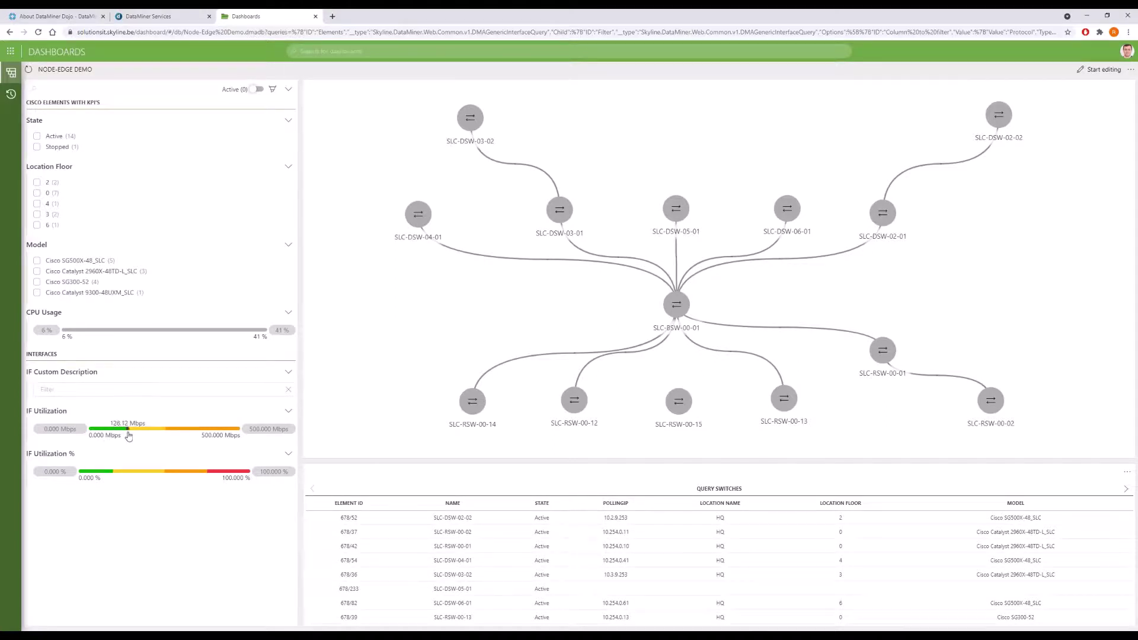
left_click(273, 90)
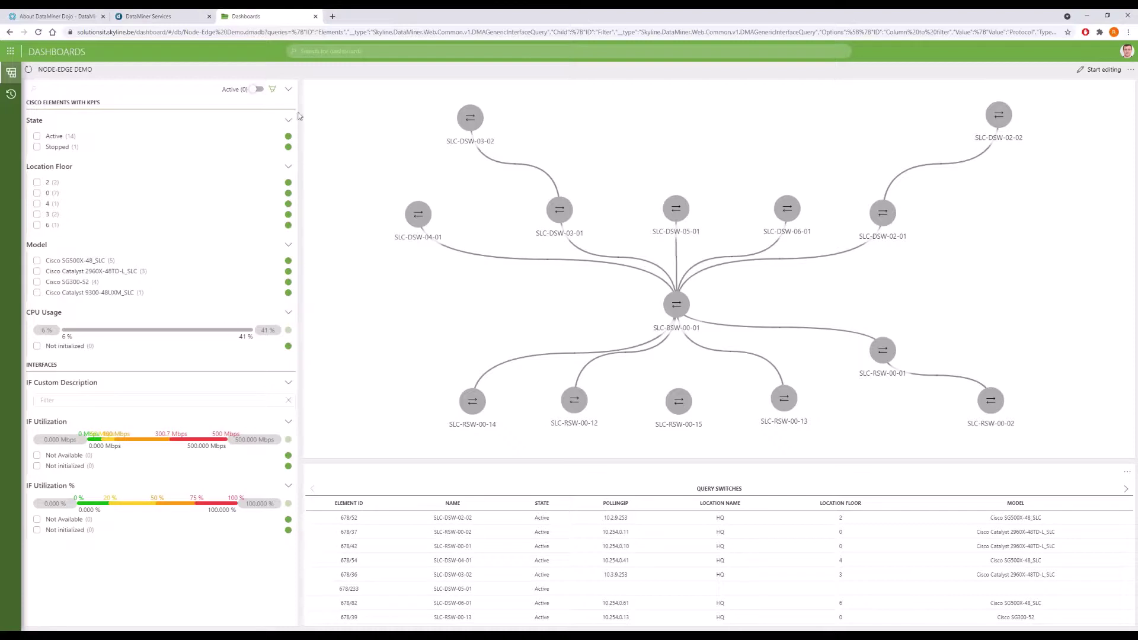
Step: Collapse the filter options and set a link's card to Alarm for colored utilization percentages
left_click(272, 89)
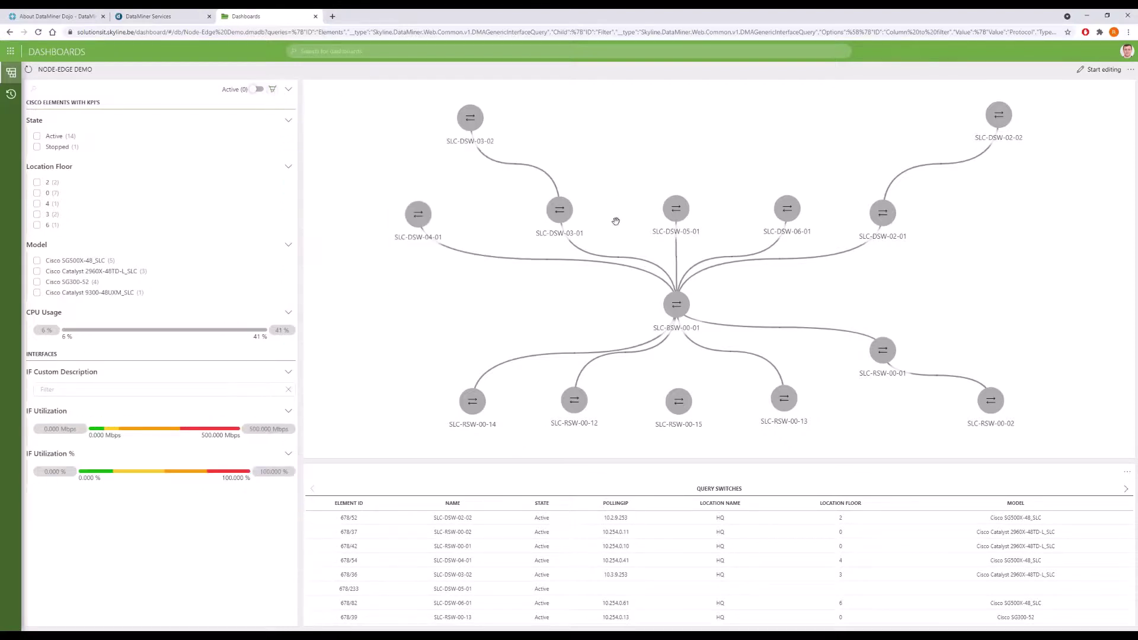
mouse_move(656, 268)
left_click(722, 289)
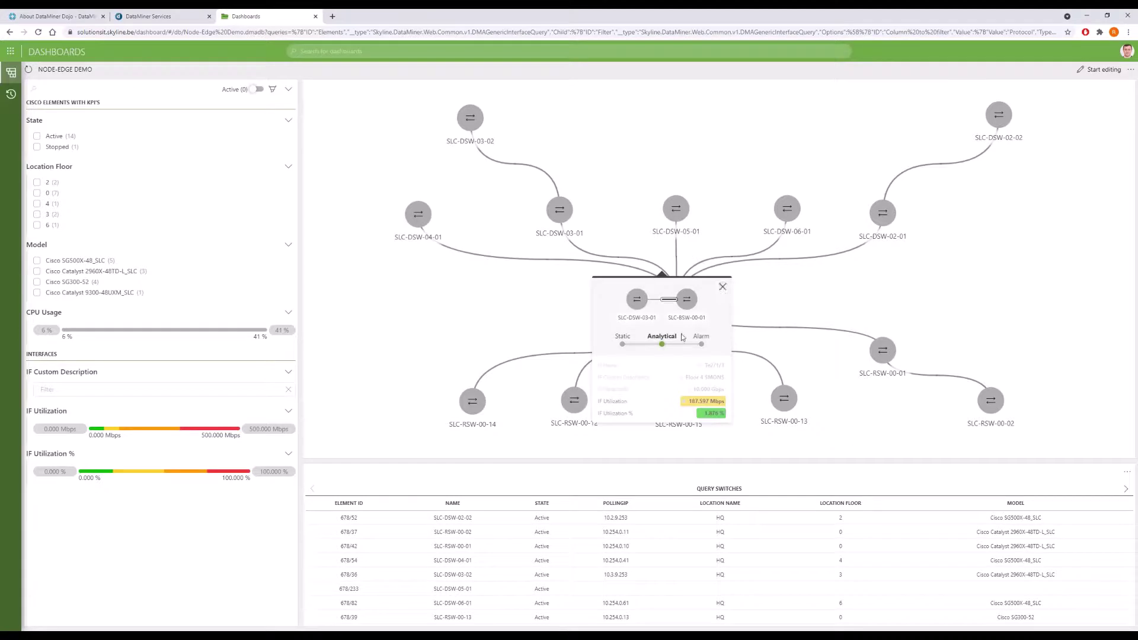
left_click(610, 415)
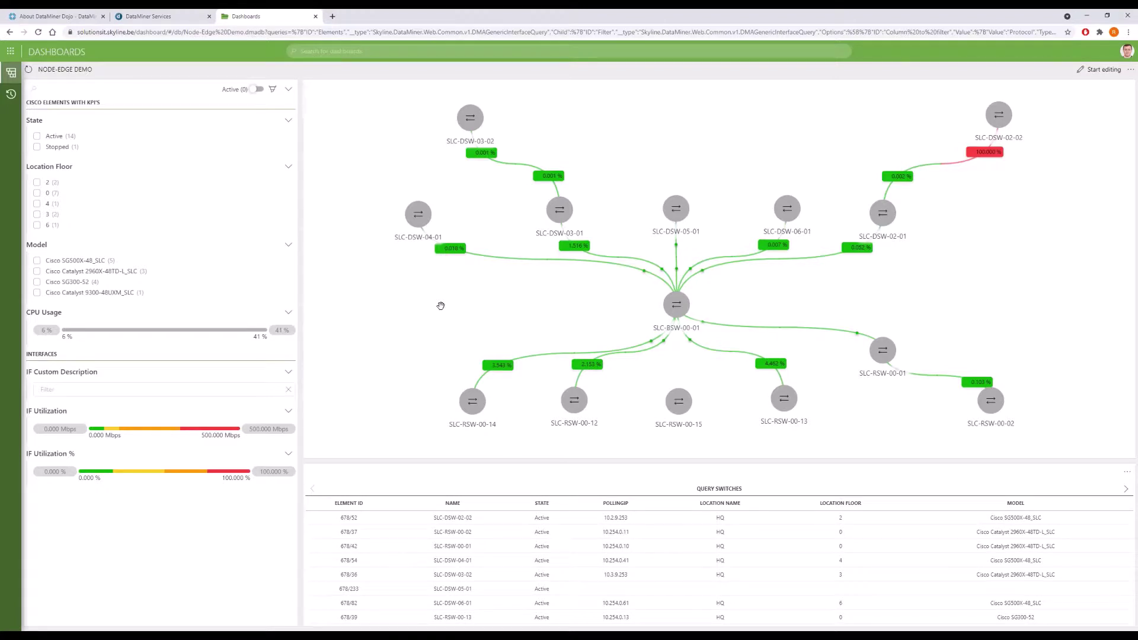
Step: Change the IF Utilization % color range's upper value to 50 in the filter options
left_click(274, 91)
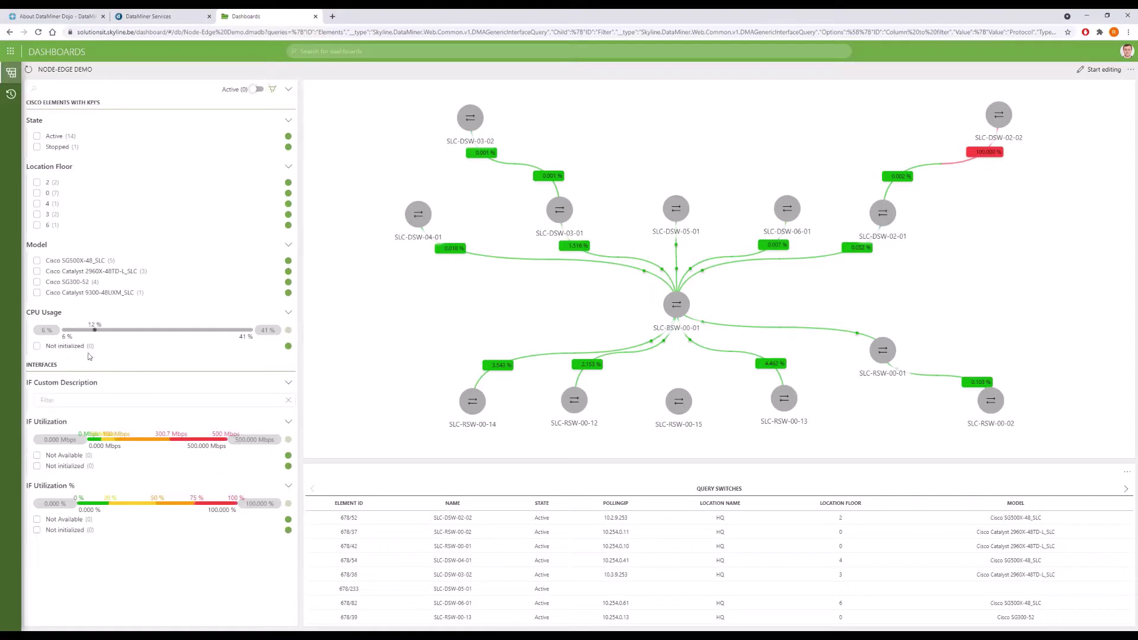
left_click(87, 503)
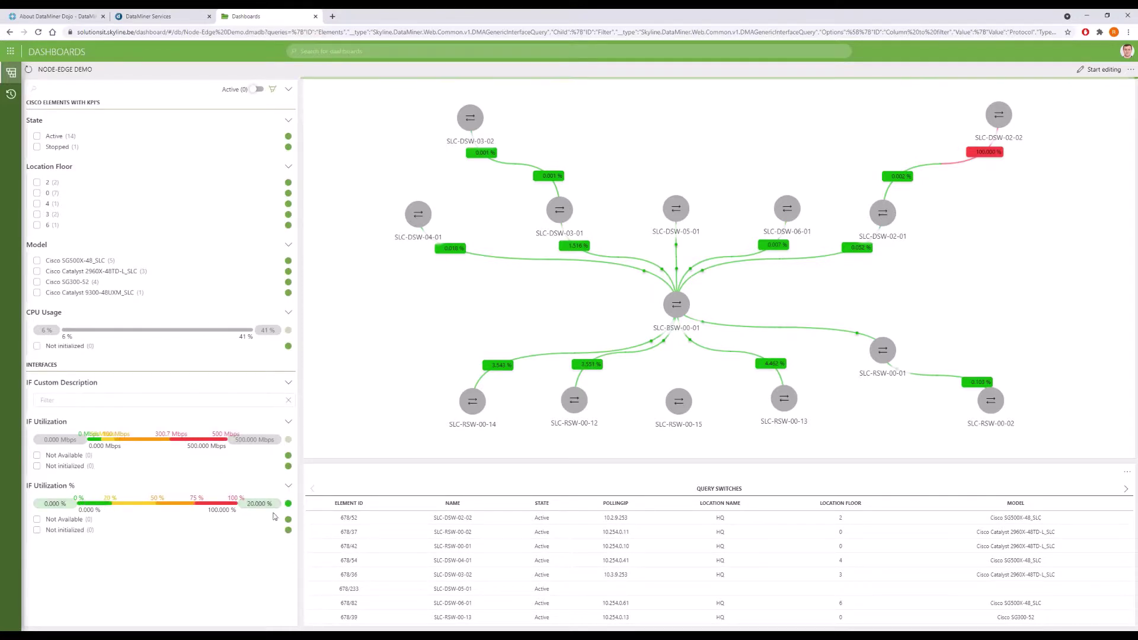
left_click(257, 504)
type("1")
key("BackSpace")
type("50")
key("Return")
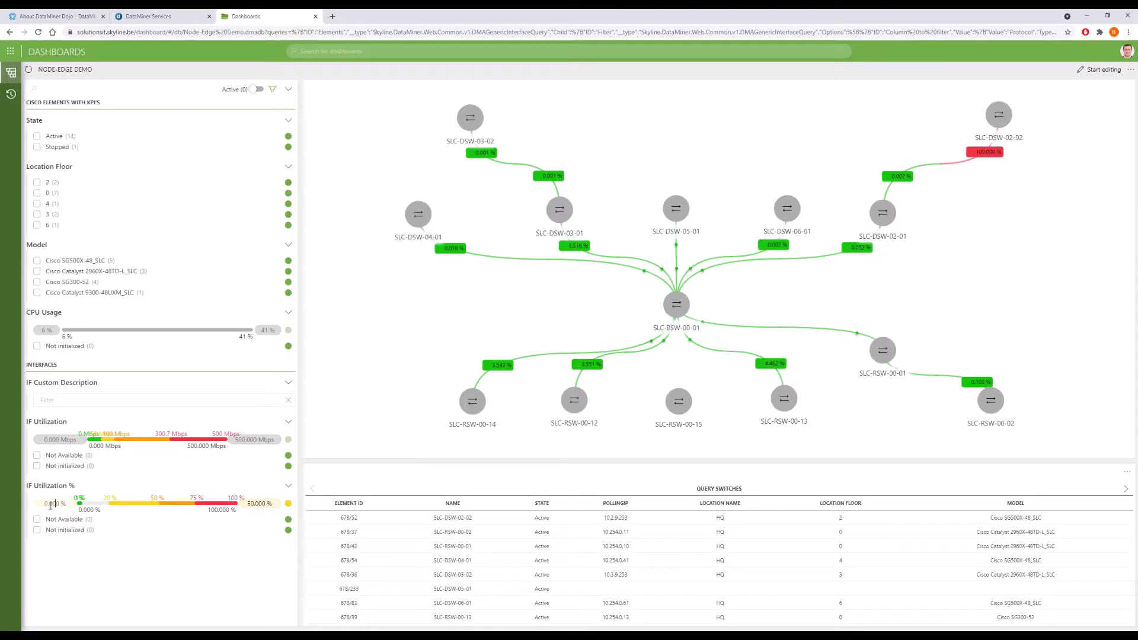
left_click(50, 504)
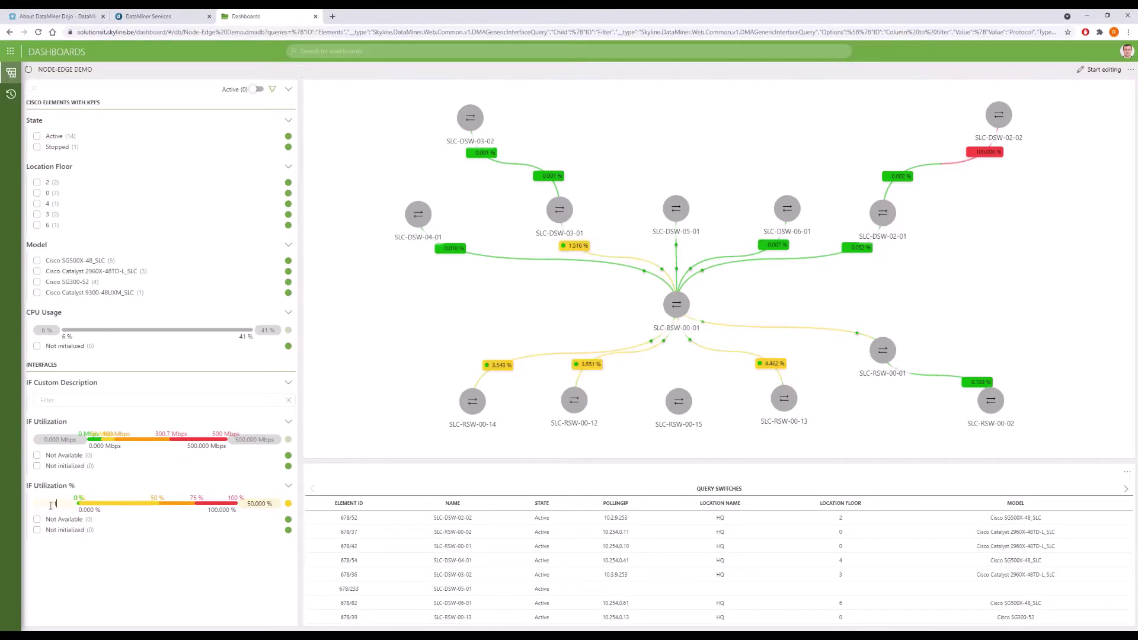
left_click(273, 88)
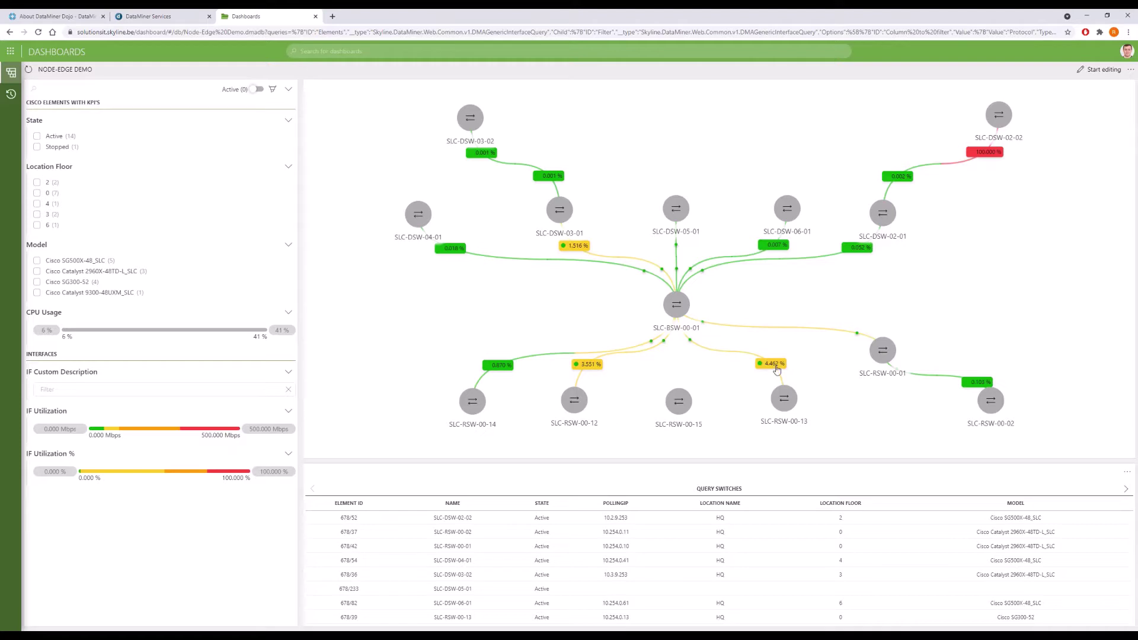
Step: Select IF Utilization (Mbps) in the SLC-RSW-00-13 link's details to relabel all links
left_click(734, 354)
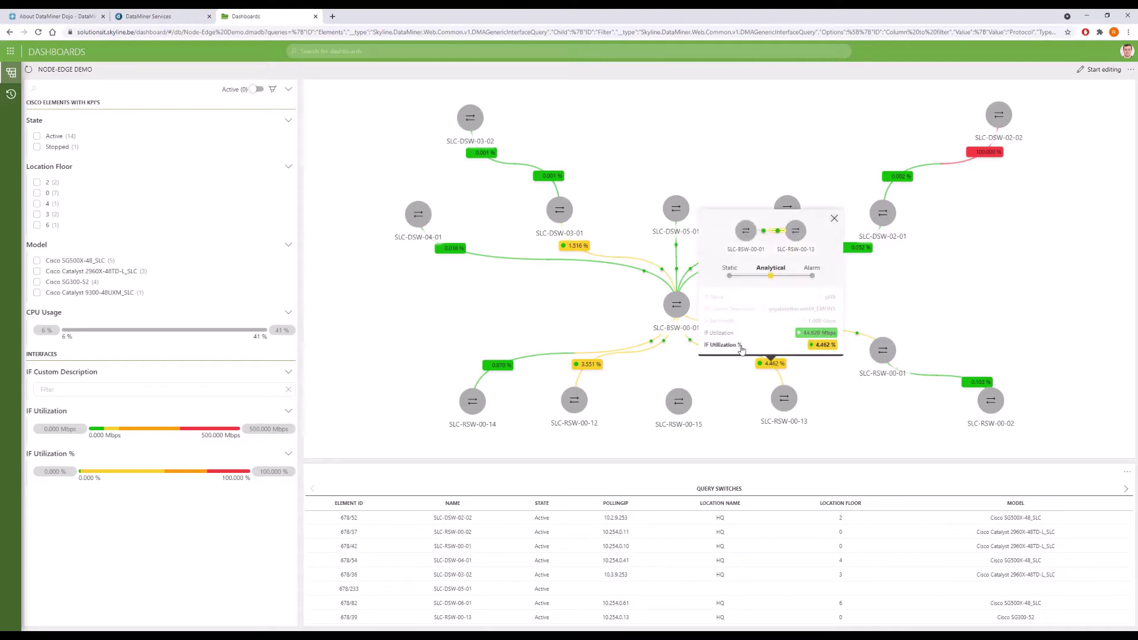
left_click(716, 335)
left_click(492, 304)
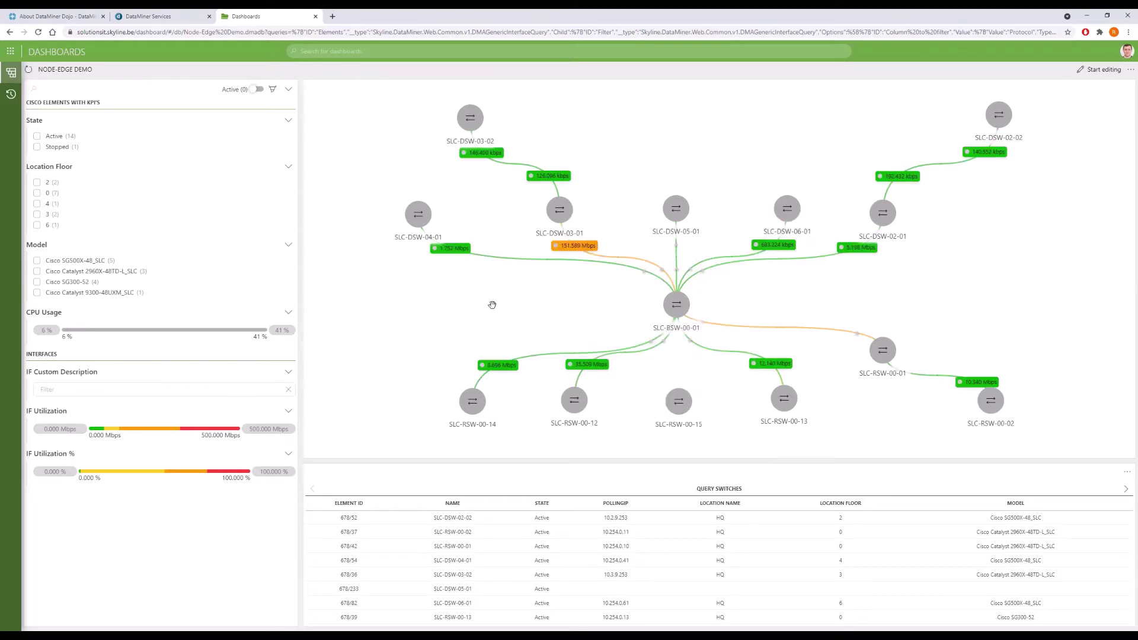